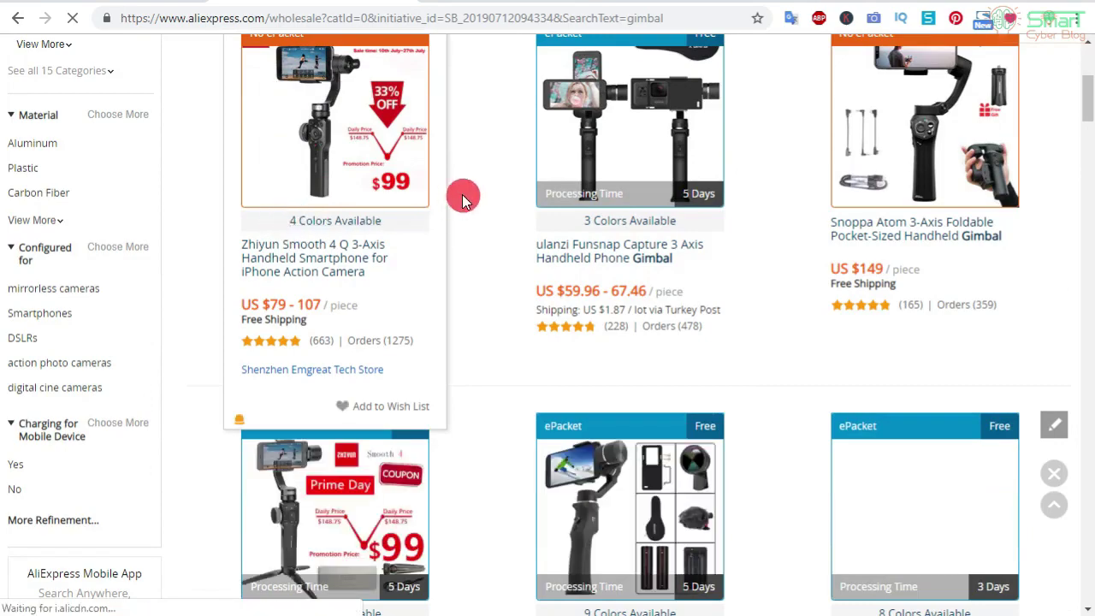
# Scroll further down the AliExpress gimbal results to the ZHIYUN DJI Osmo Mobile 2 listing.
pyautogui.scroll(-3, 826, 193)
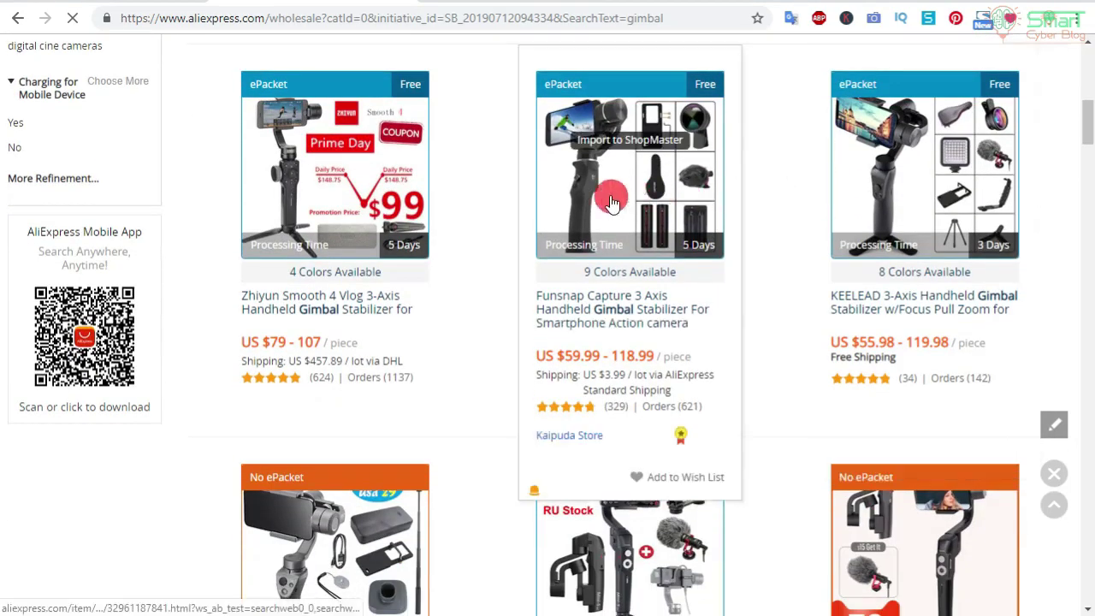
pyautogui.scroll(-3, 728, 211)
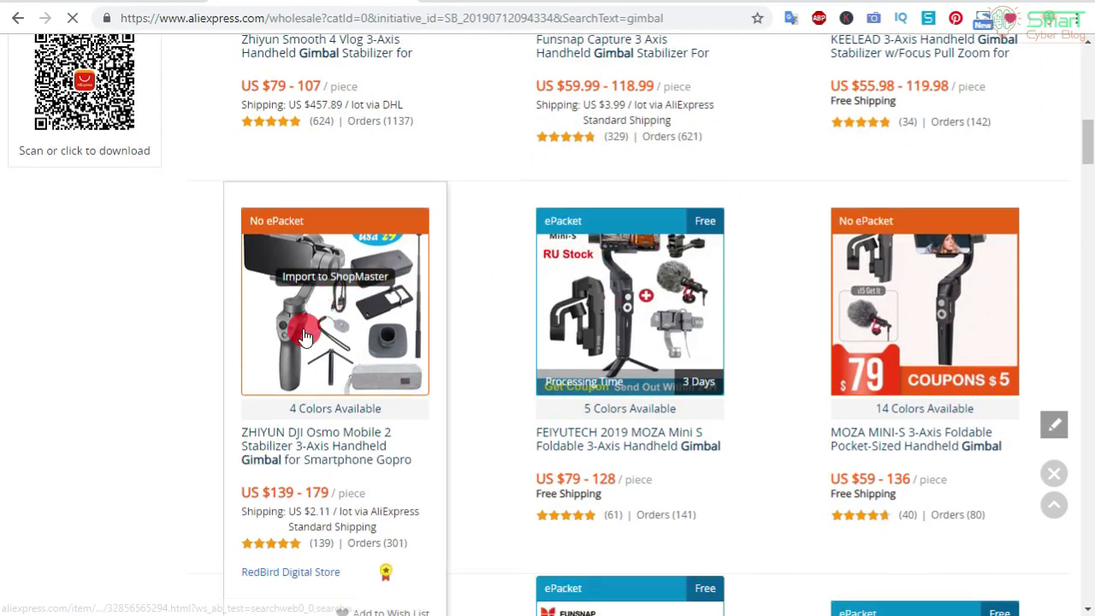
pyautogui.scroll(-3, 318, 326)
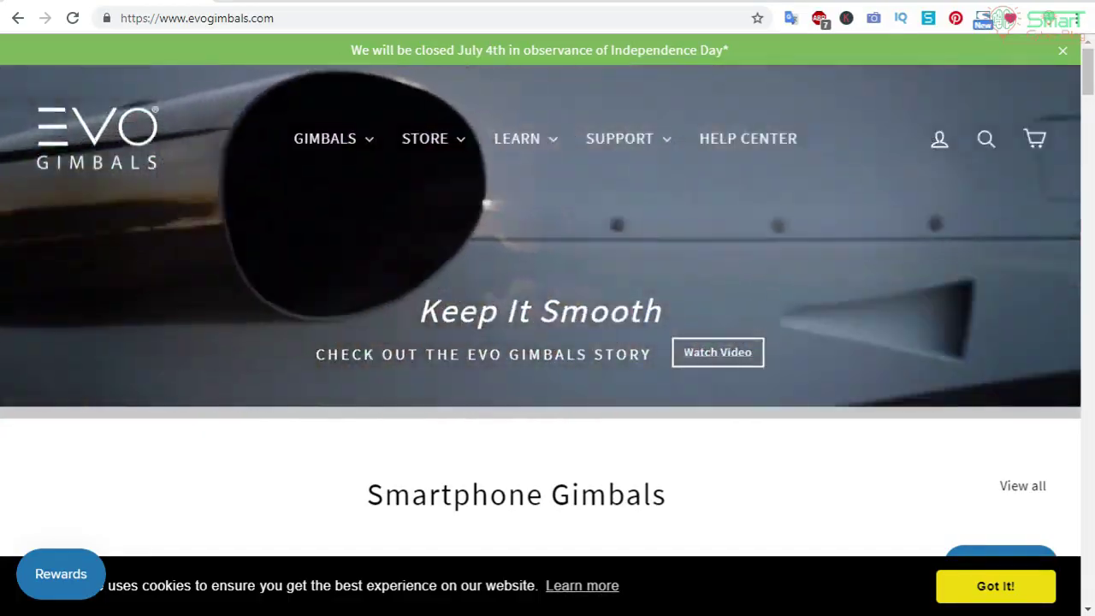
# Scroll through the EVO Gimbals smartphone, RAGE and GoPro gimbal lineups and back up.
pyautogui.scroll(-1, 711, 267)
pyautogui.scroll(-4, 703, 267)
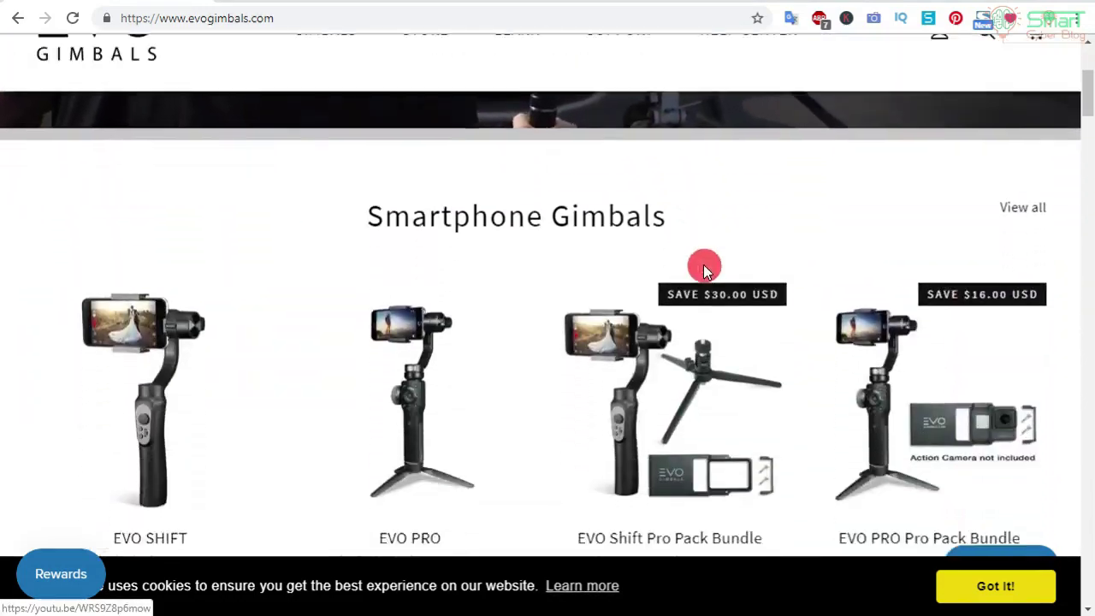
pyautogui.scroll(2, 577, 215)
pyautogui.scroll(-5, 440, 274)
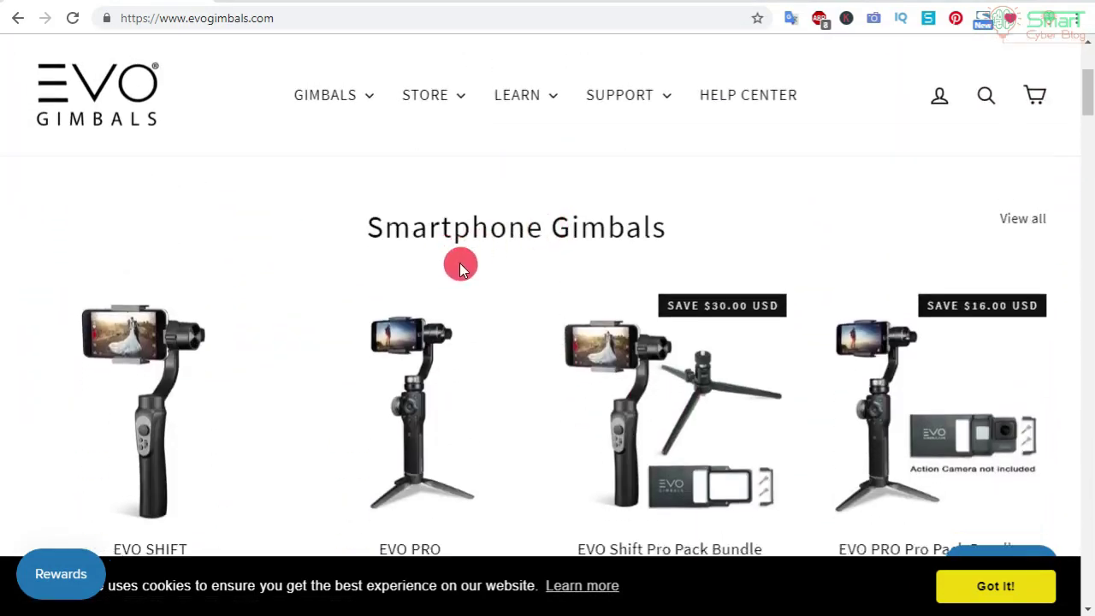
pyautogui.scroll(-6, 447, 275)
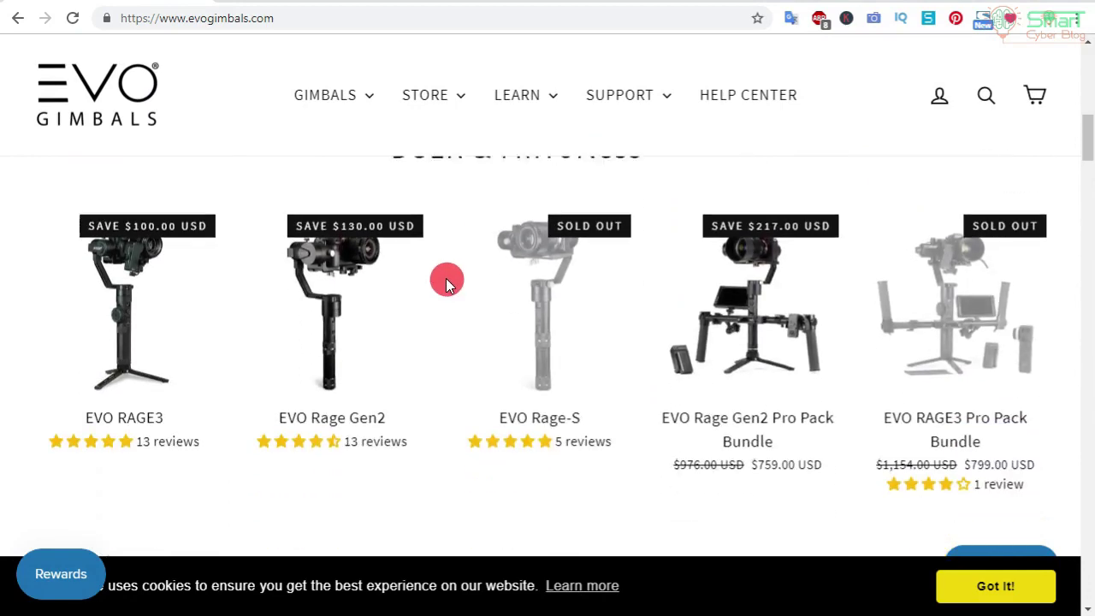
pyautogui.scroll(-3, 391, 270)
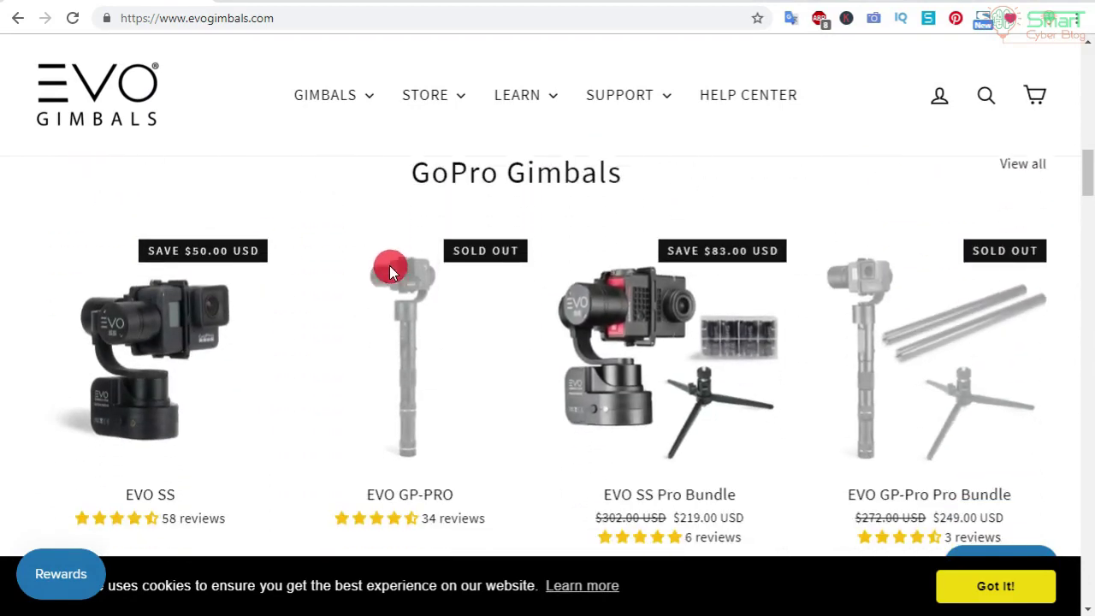
pyautogui.scroll(15, 387, 274)
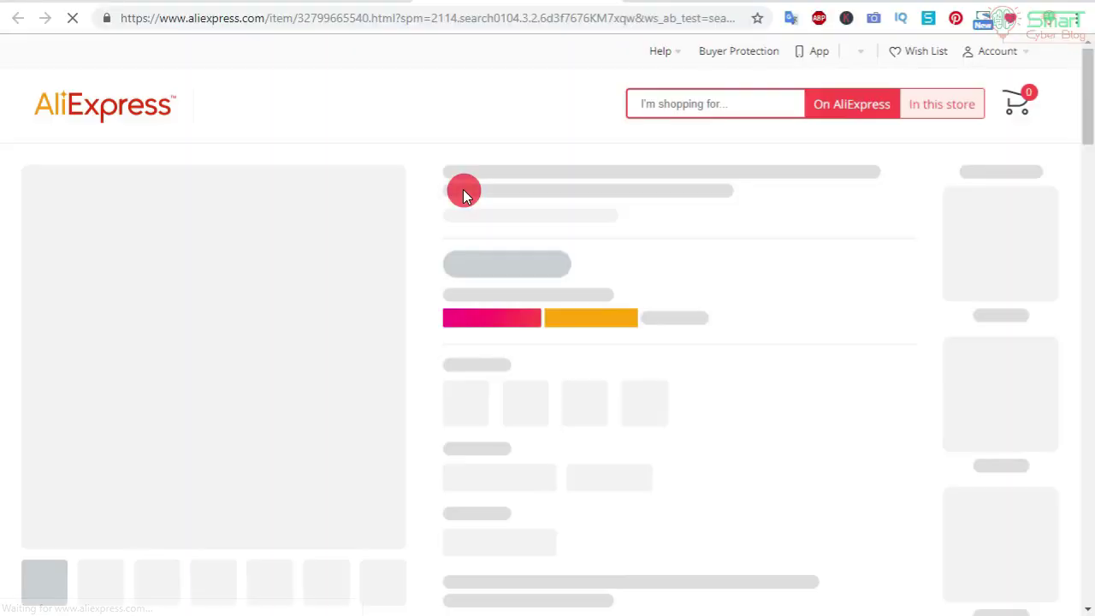
# Dismiss the new-user coupon offer and play the Zhiyun Smooth 4 Q product video muted.
pyautogui.scroll(-2, 479, 175)
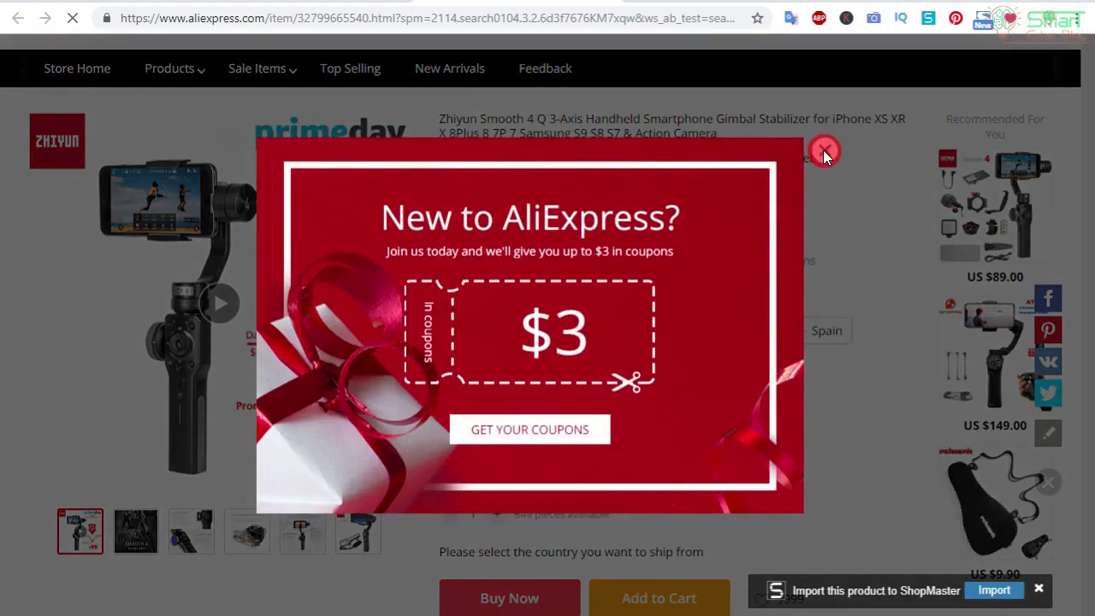
pyautogui.click(823, 152)
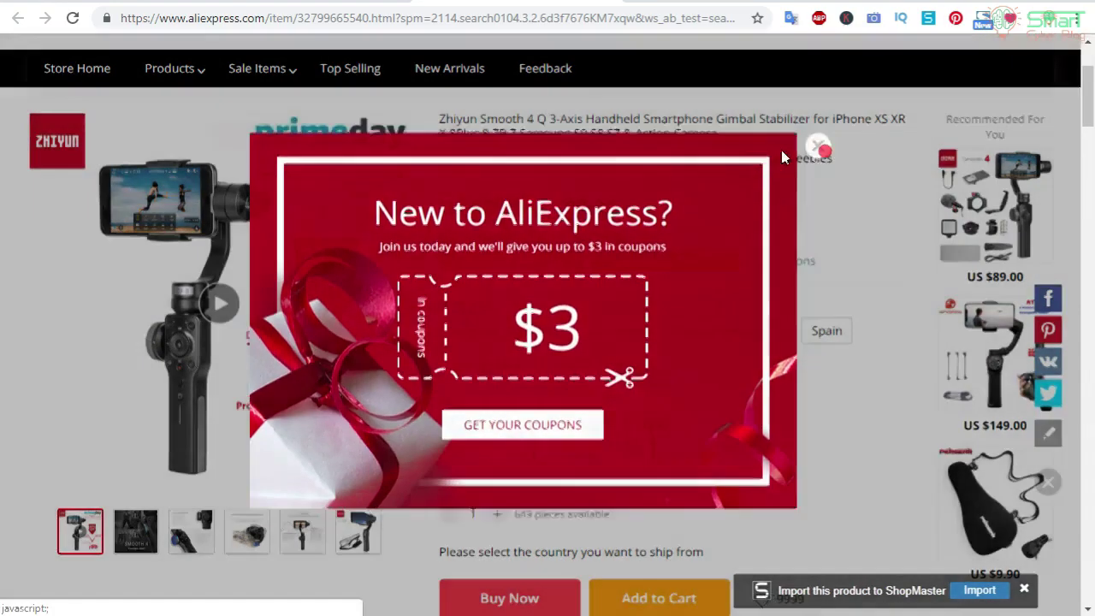
pyautogui.click(223, 305)
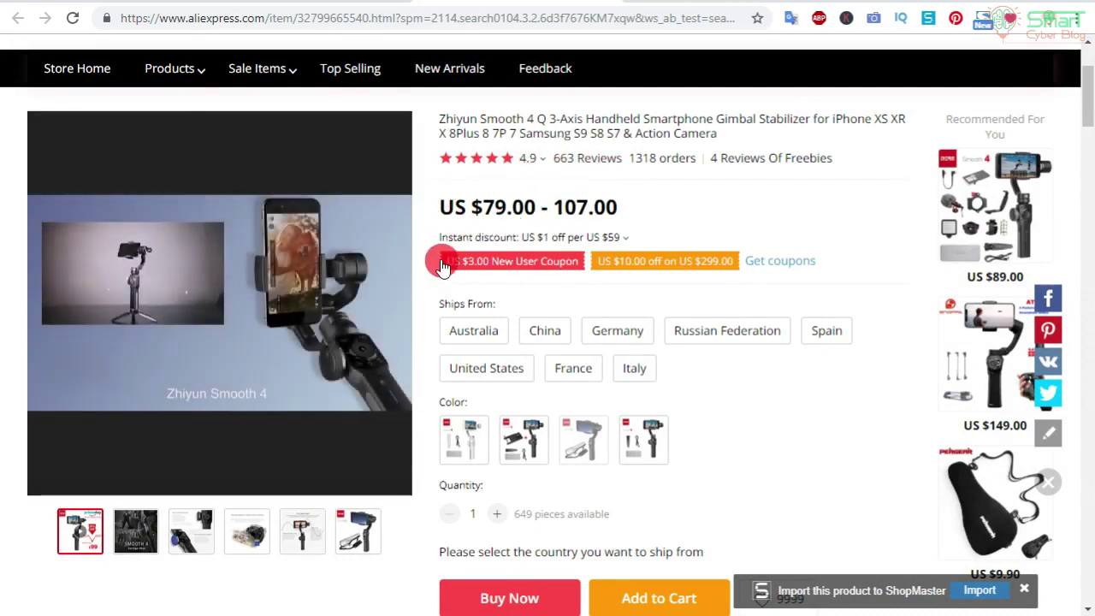
pyautogui.moveTo(283, 379)
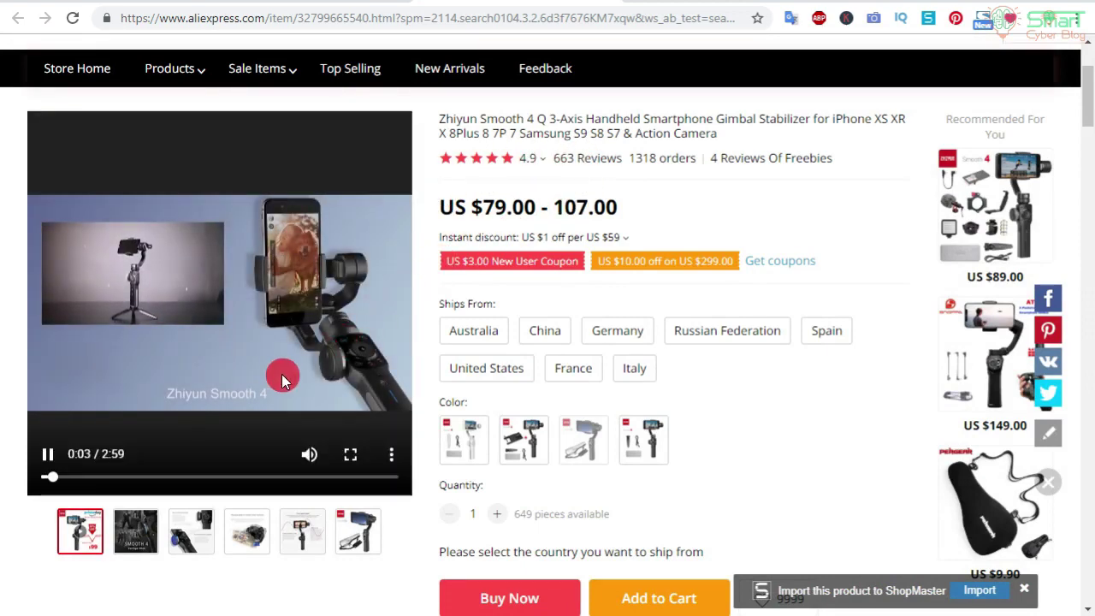
pyautogui.click(301, 452)
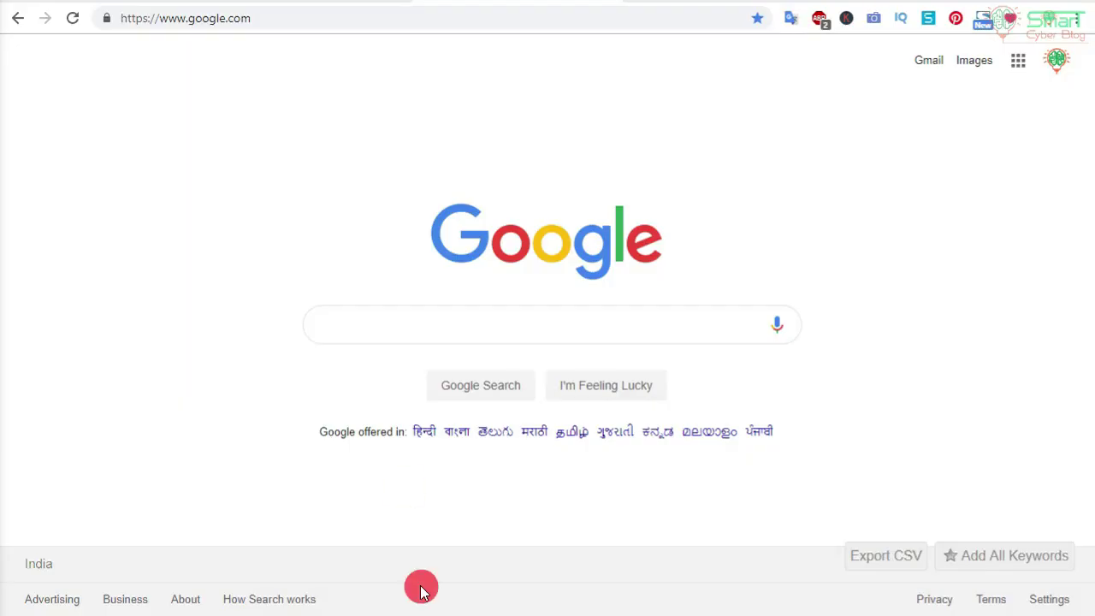
# Search Google for 'google trends' using the suggestion and open the Google Trends site.
pyautogui.click(546, 318)
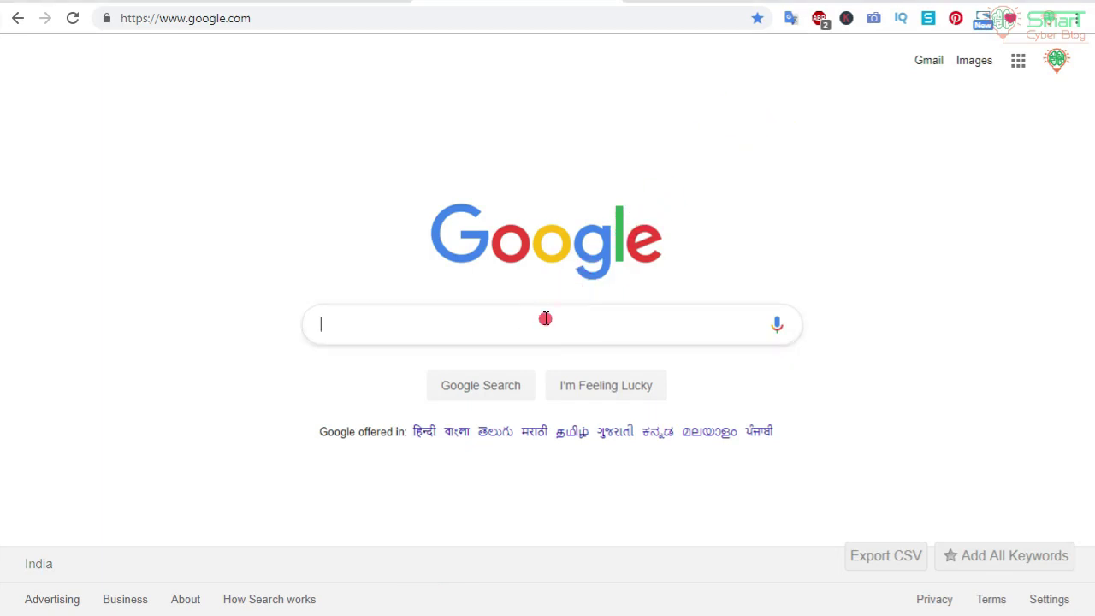
pyautogui.write('goo')
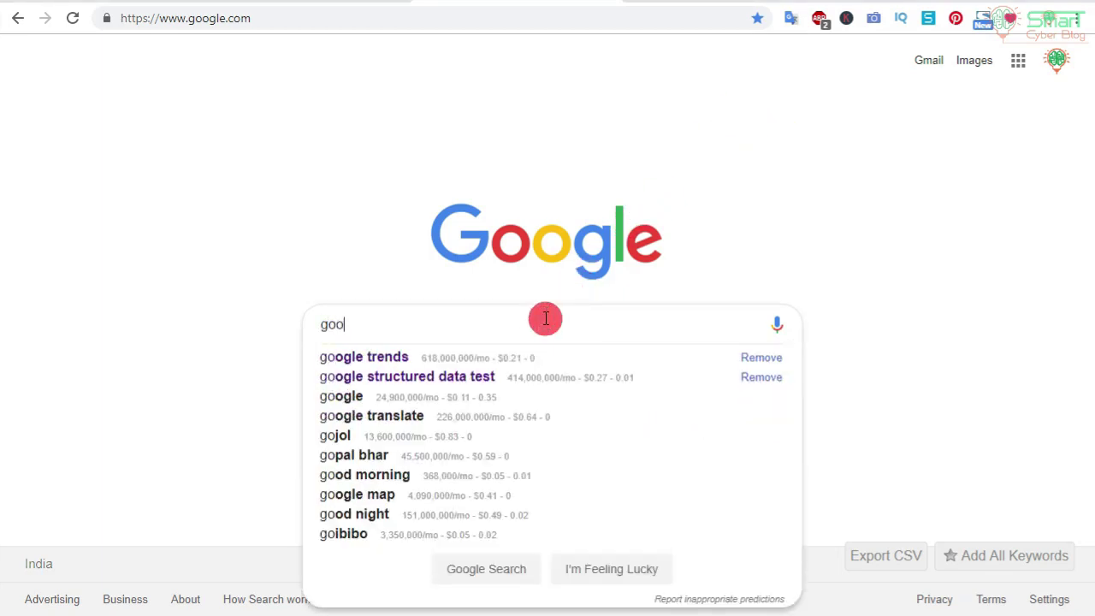
pyautogui.press('Down')
pyautogui.press('Return')
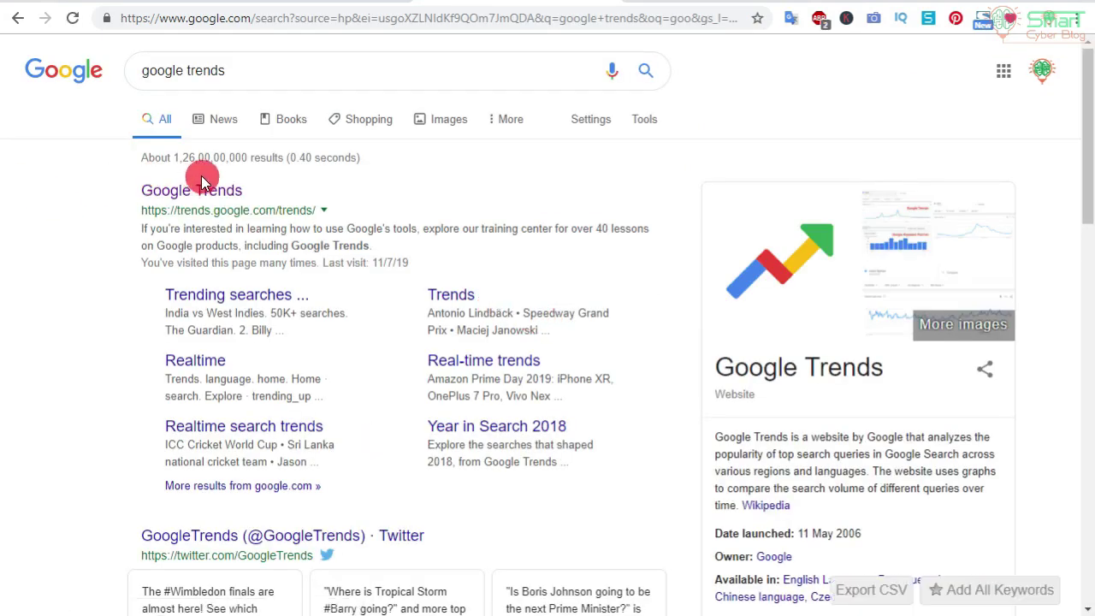
pyautogui.click(198, 193)
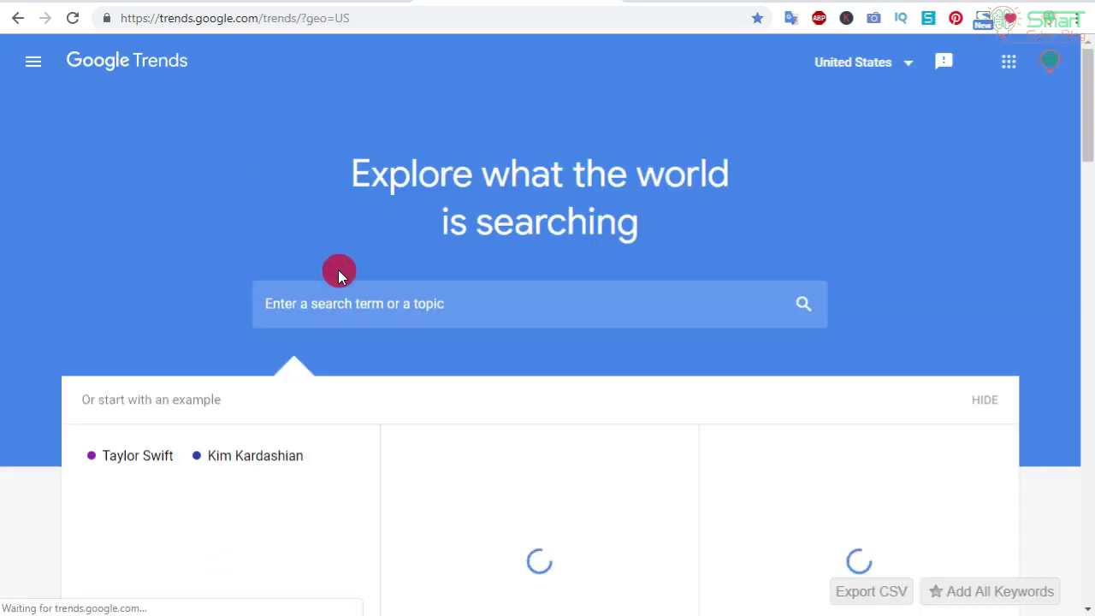
# Enter 'gimbal' in the Google Trends search box and explore its search interest.
pyautogui.click(339, 303)
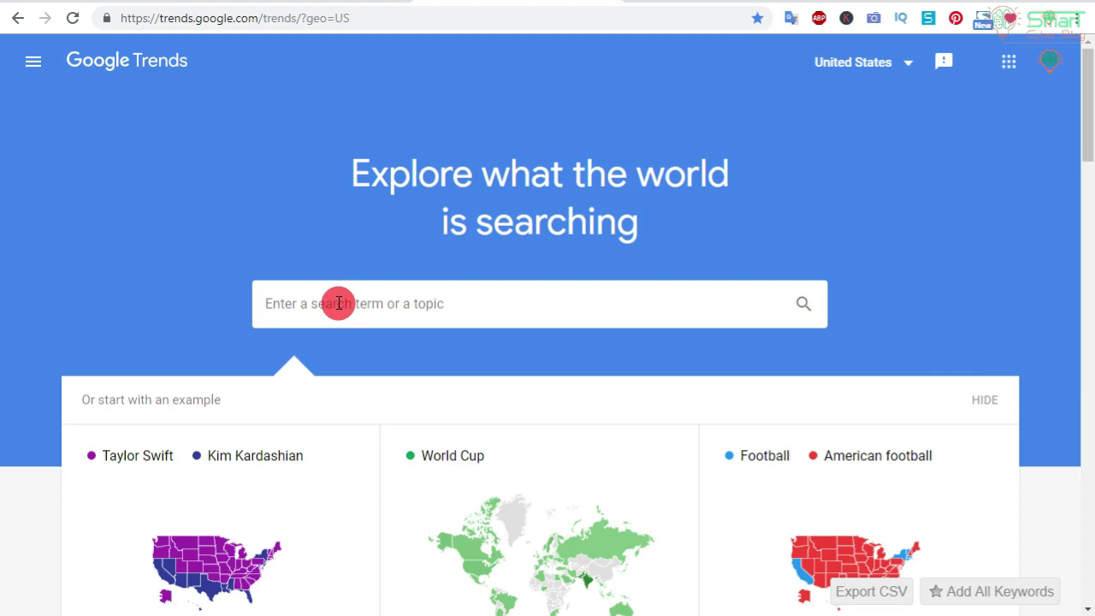
pyautogui.write('mbal')
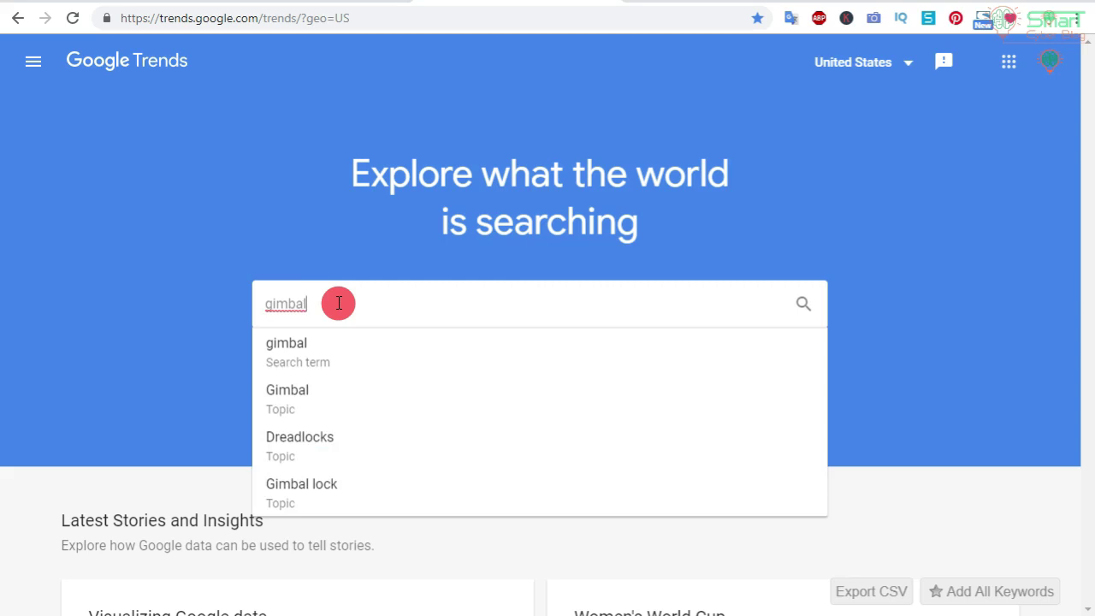
pyautogui.press('Return')
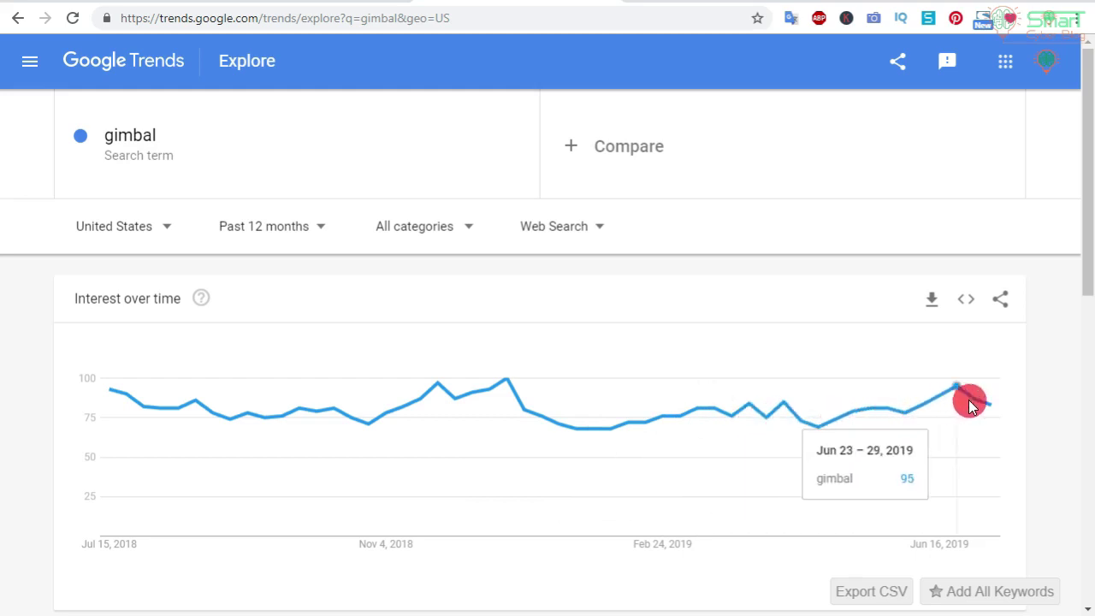
# Set the gimbal trend to Worldwide over the Past 5 years.
pyautogui.click(166, 231)
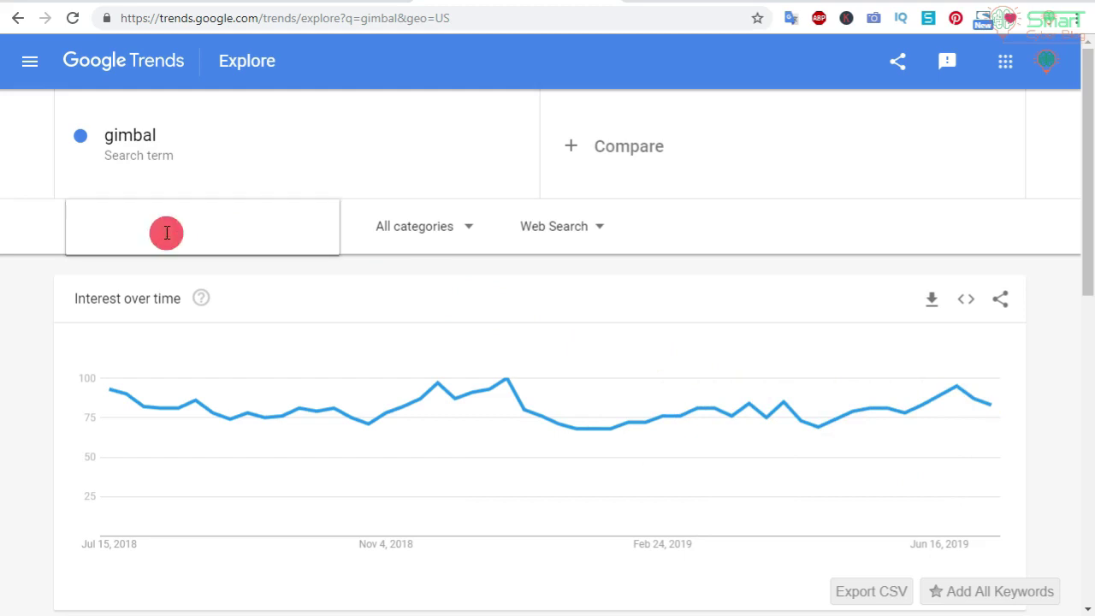
pyautogui.click(124, 276)
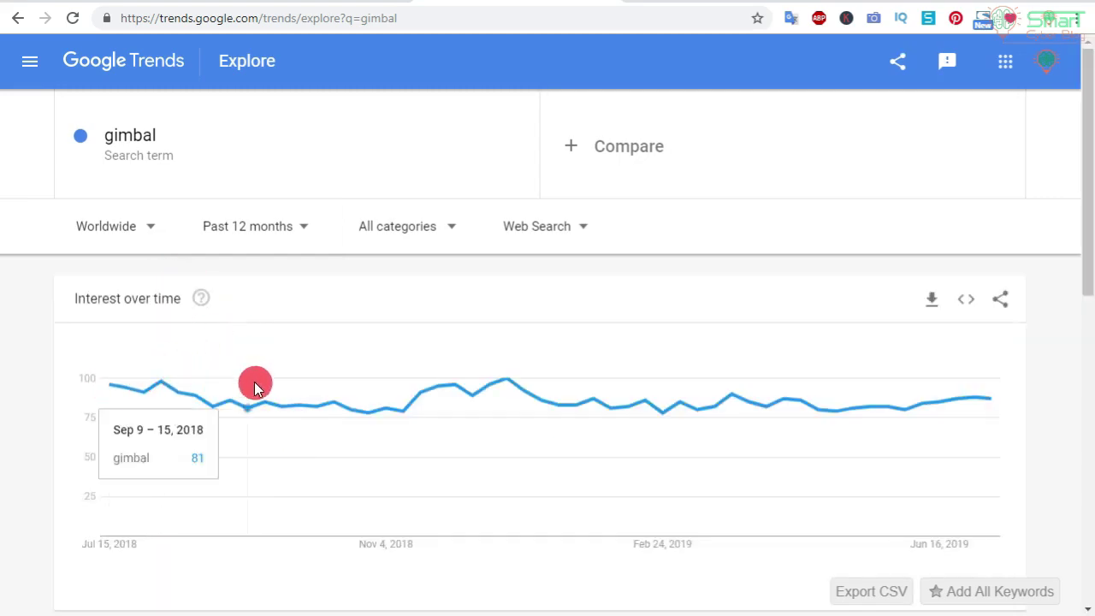
pyautogui.click(300, 232)
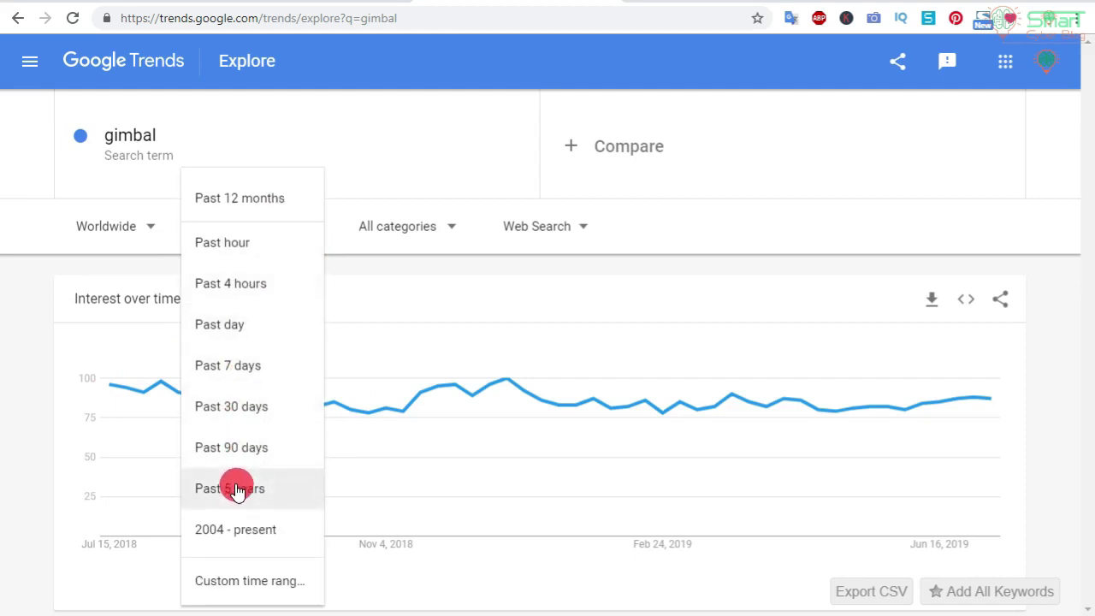
pyautogui.click(238, 490)
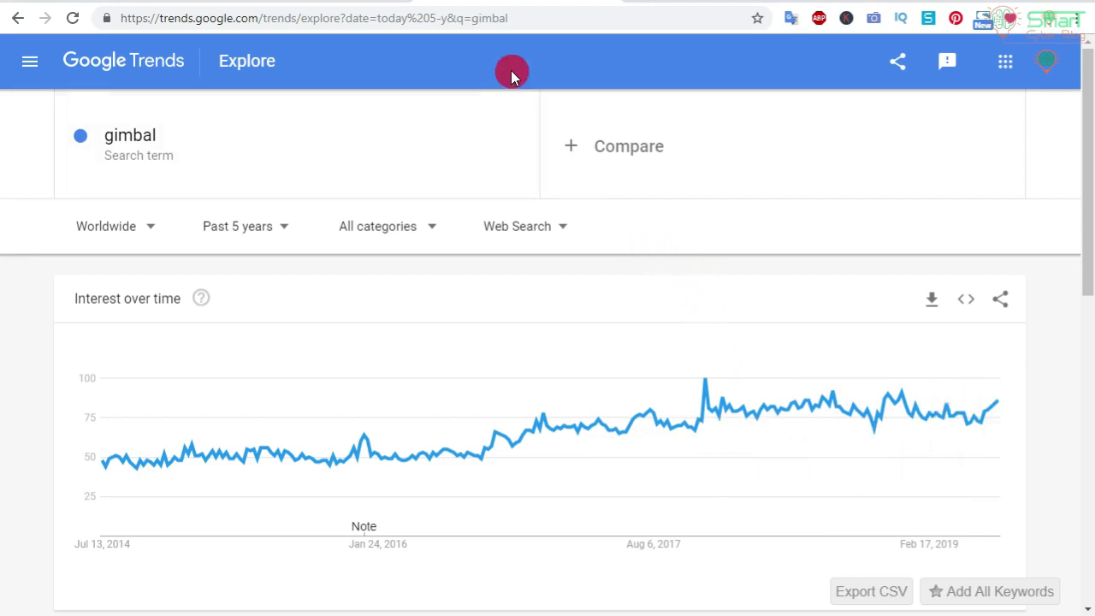
# Paste the copied four-term comparison link into the address bar and load it.
pyautogui.click(537, 19)
pyautogui.rightClick(536, 19)
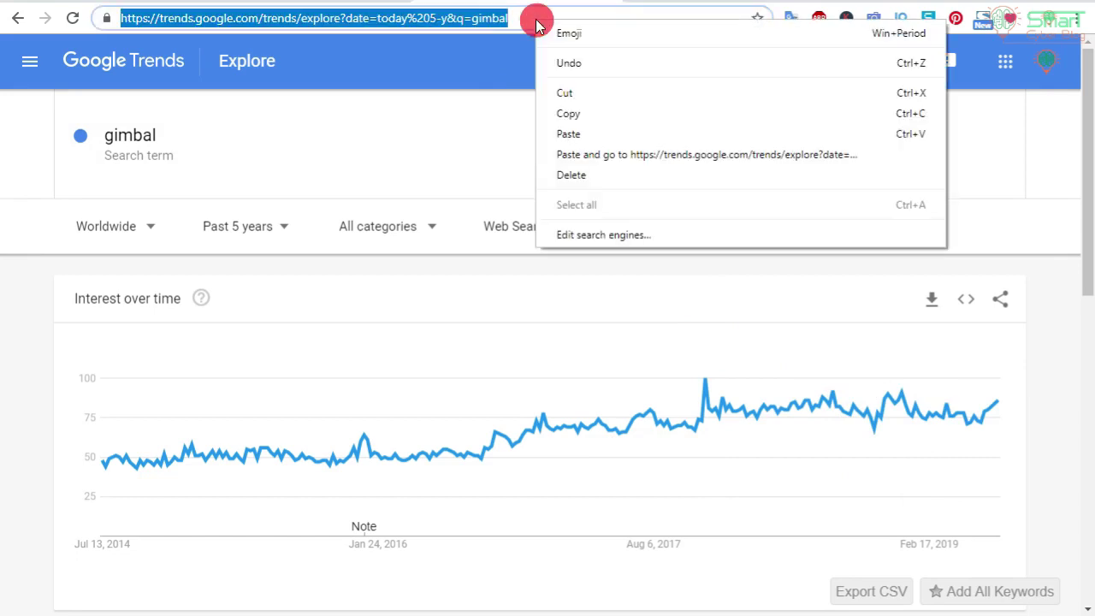
pyautogui.click(565, 154)
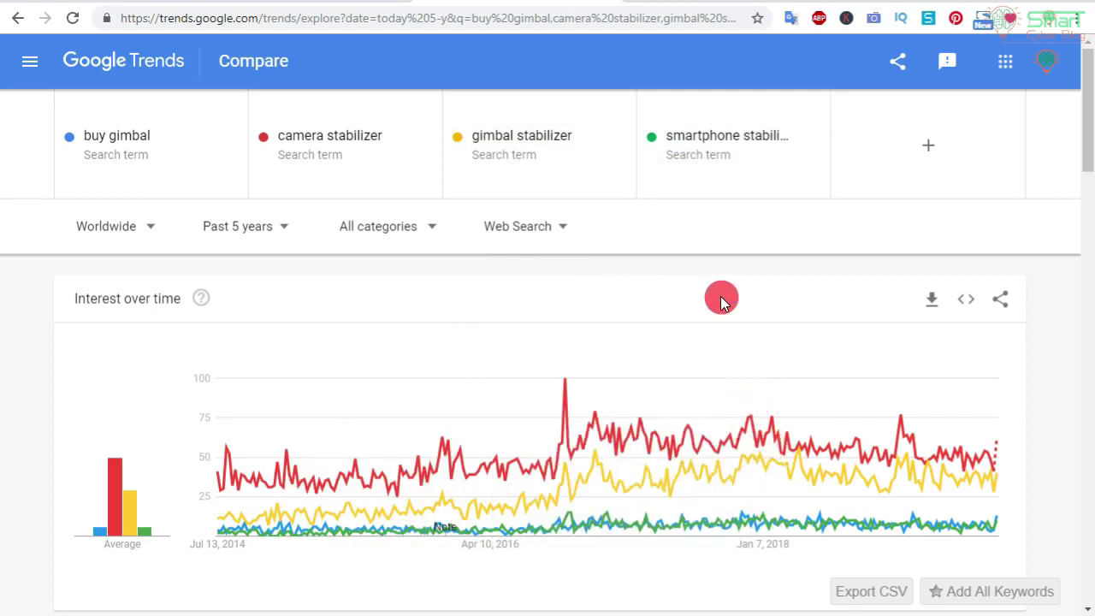
# Scroll through the comparison's interest-by-region and related-query sections and back.
pyautogui.scroll(-3, 650, 296)
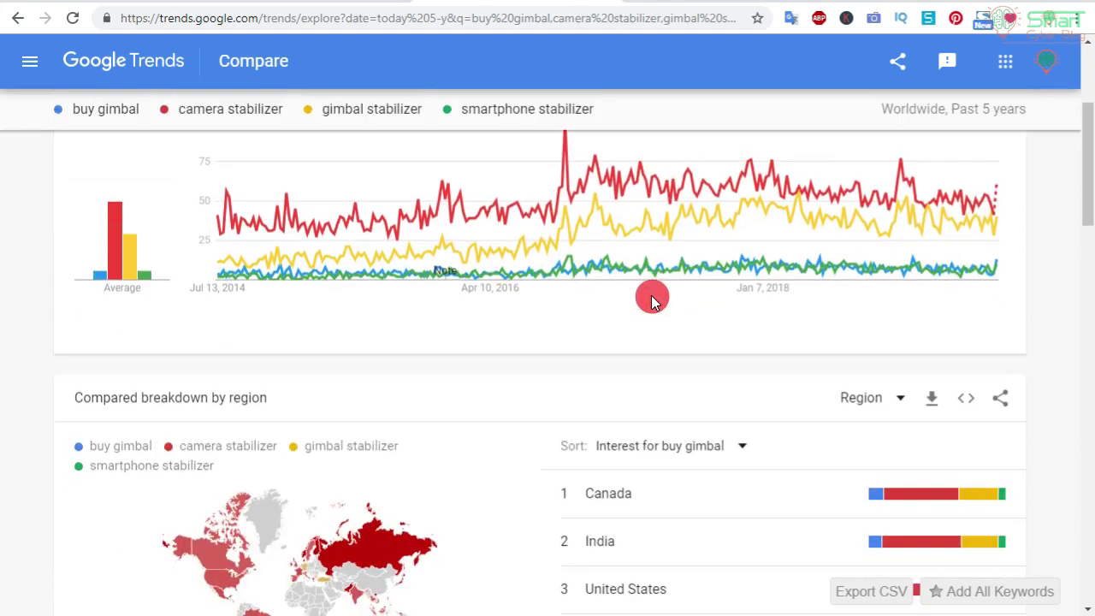
pyautogui.scroll(-2, 650, 296)
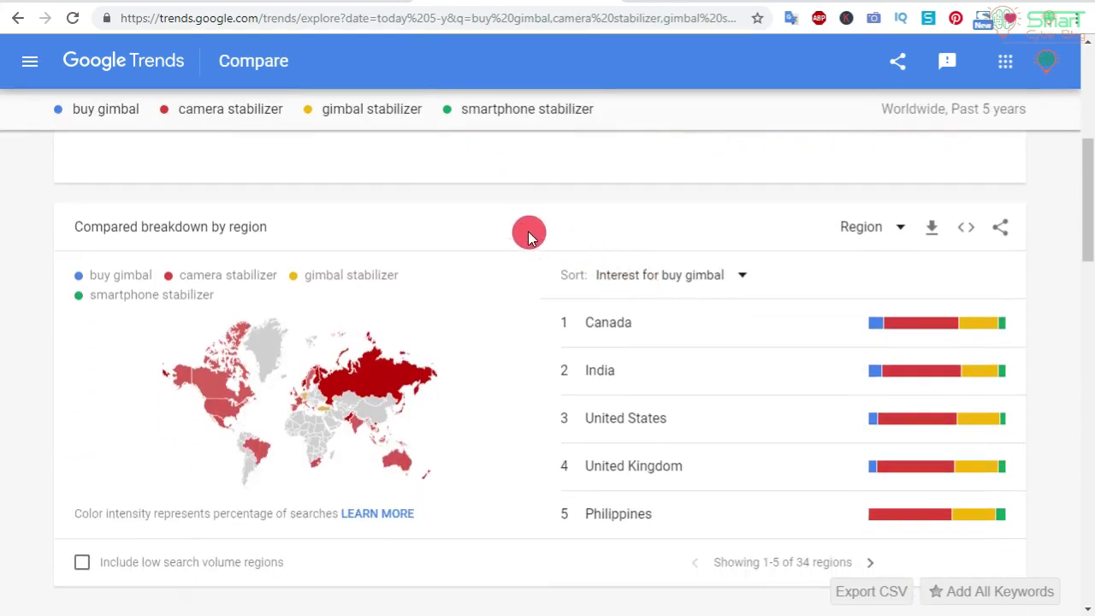
pyautogui.scroll(-1, 529, 238)
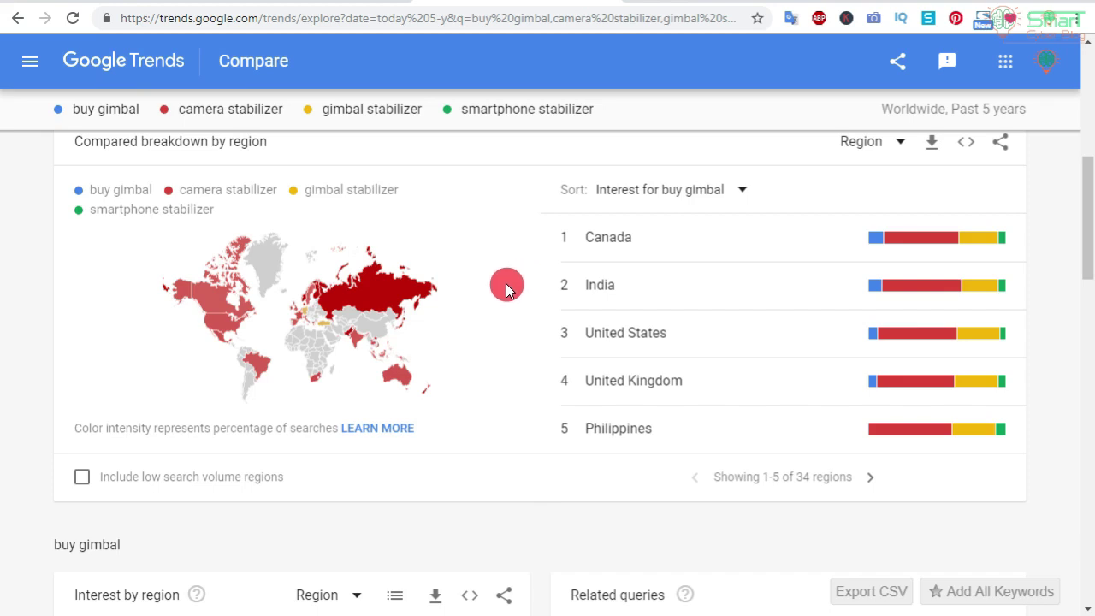
pyautogui.scroll(-1, 508, 288)
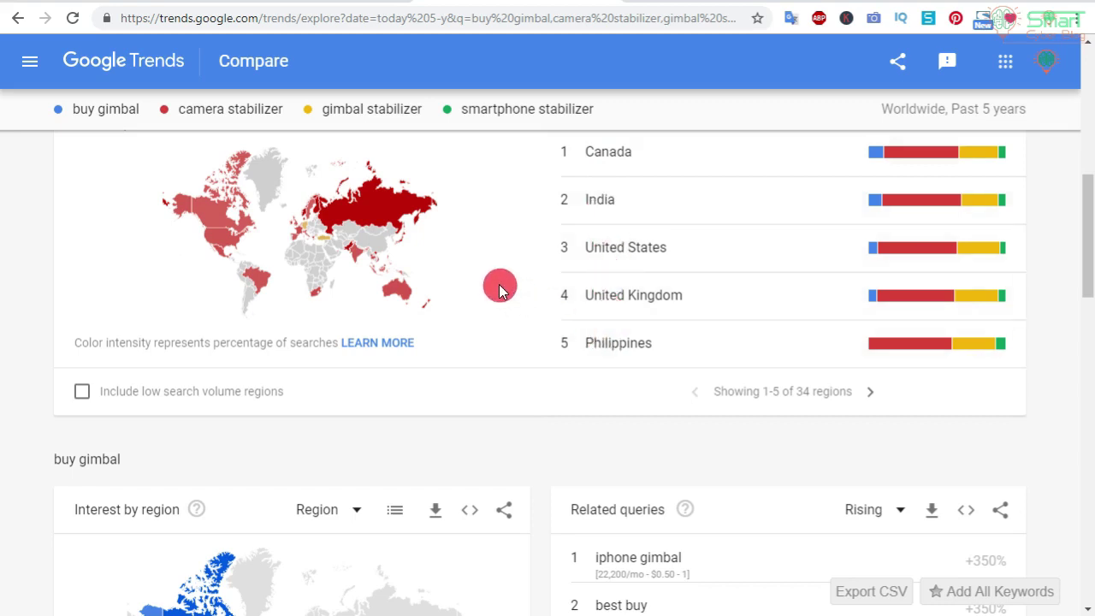
pyautogui.scroll(1, 501, 290)
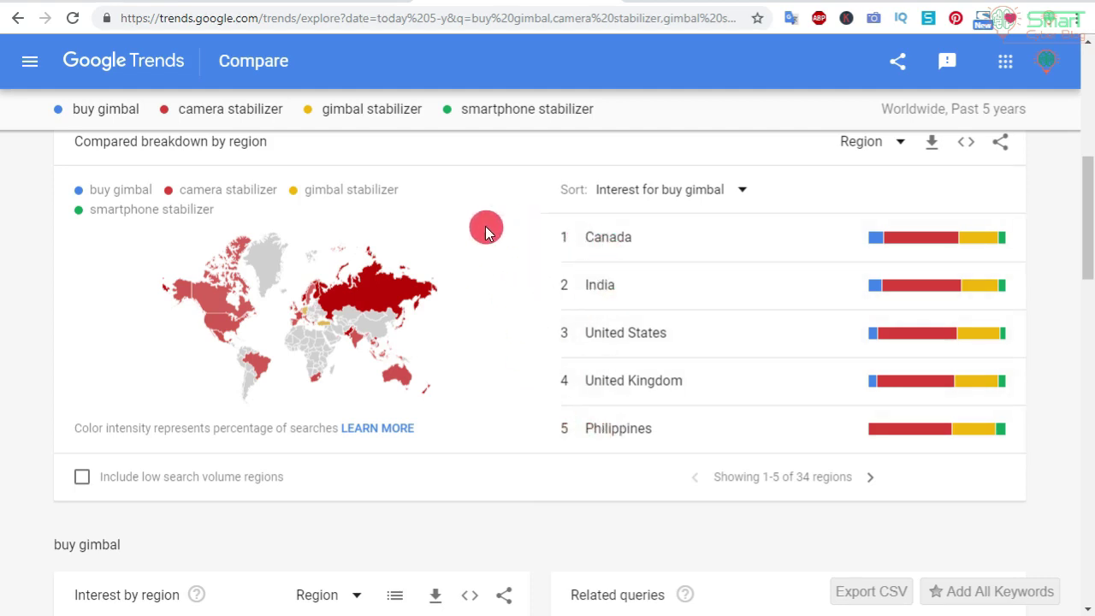
pyautogui.scroll(-4, 503, 267)
pyautogui.scroll(-3, 502, 267)
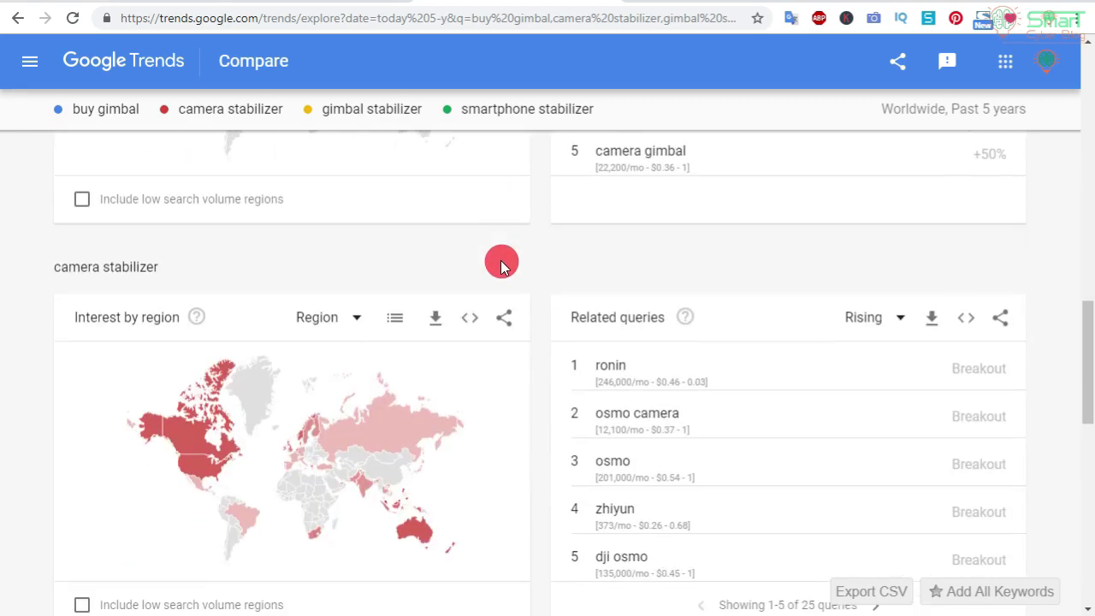
pyautogui.scroll(-8, 502, 267)
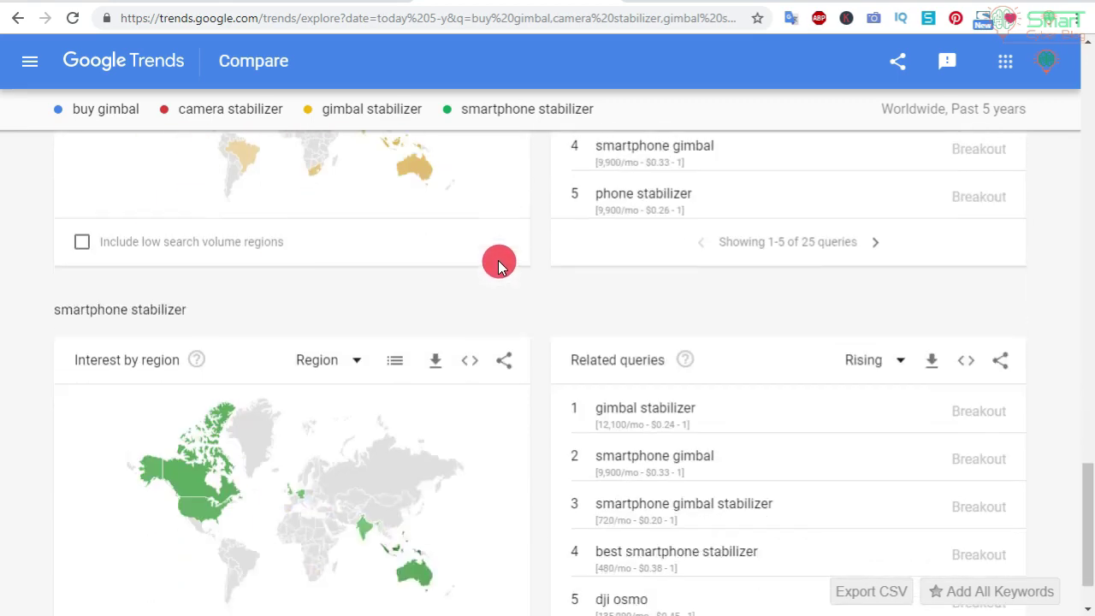
pyautogui.scroll(-1, 499, 270)
pyautogui.scroll(12, 495, 270)
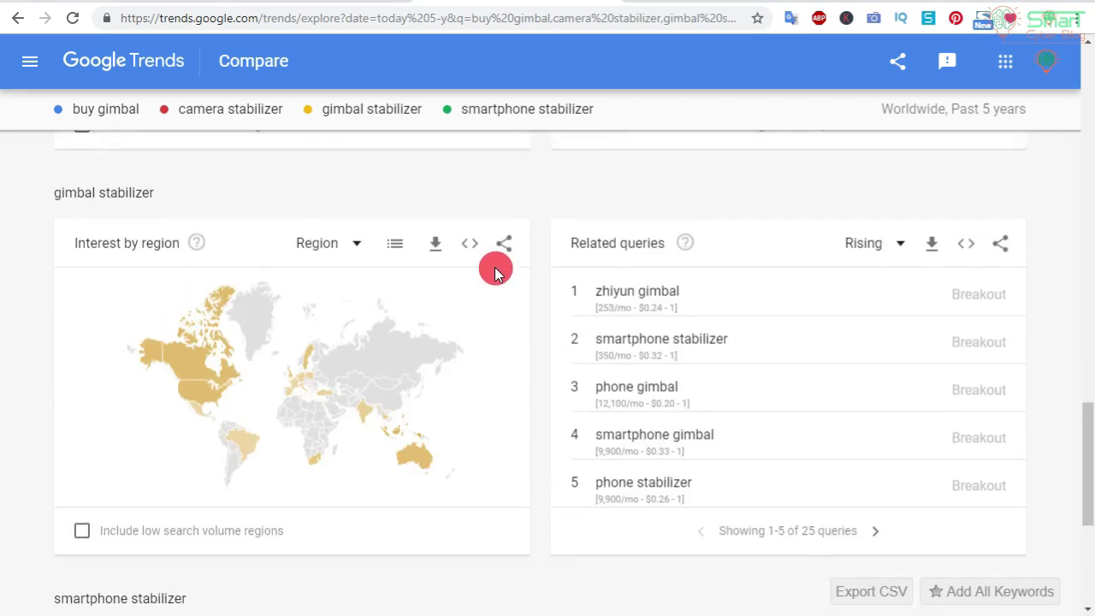
pyautogui.scroll(10, 496, 271)
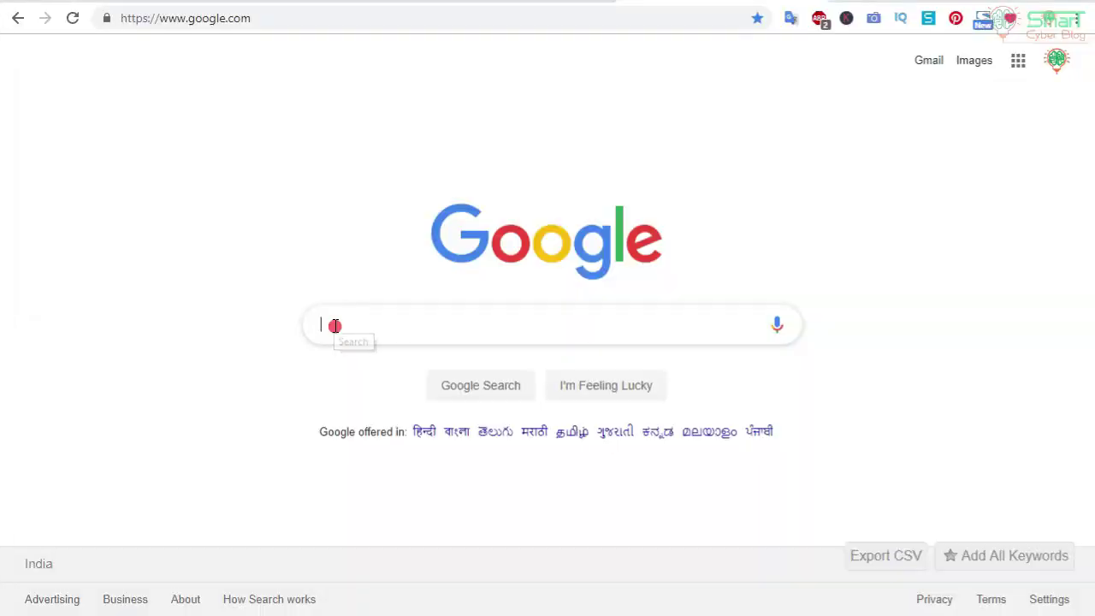
# Start a new search from the Google homepage search box.
pyautogui.click(335, 325)
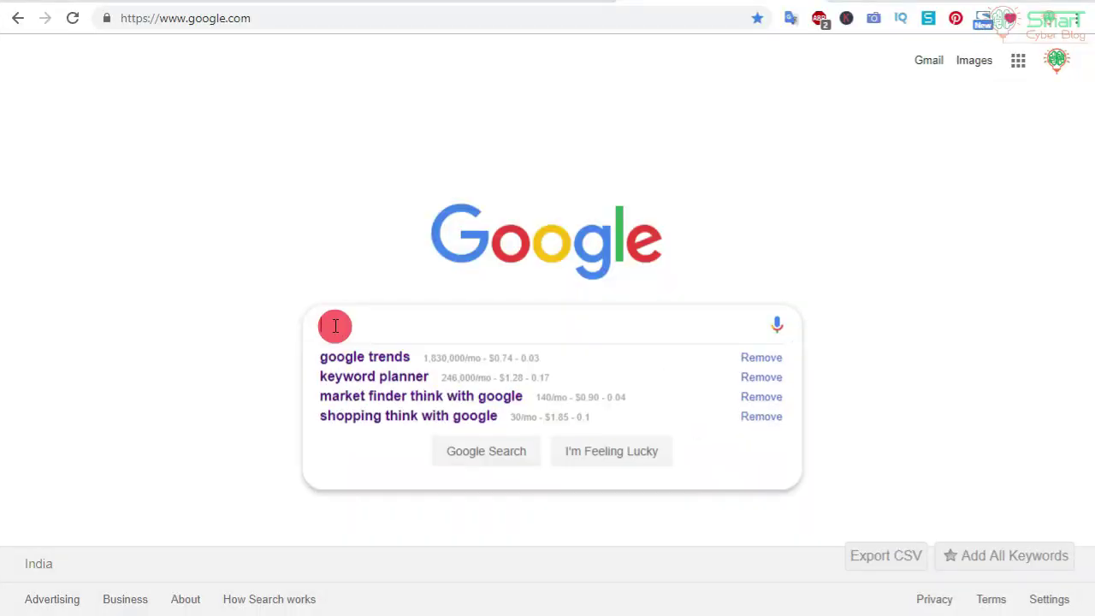
# Search Google for 'market finder think with google' and open the Market Finder by Google result.
pyautogui.write('market')
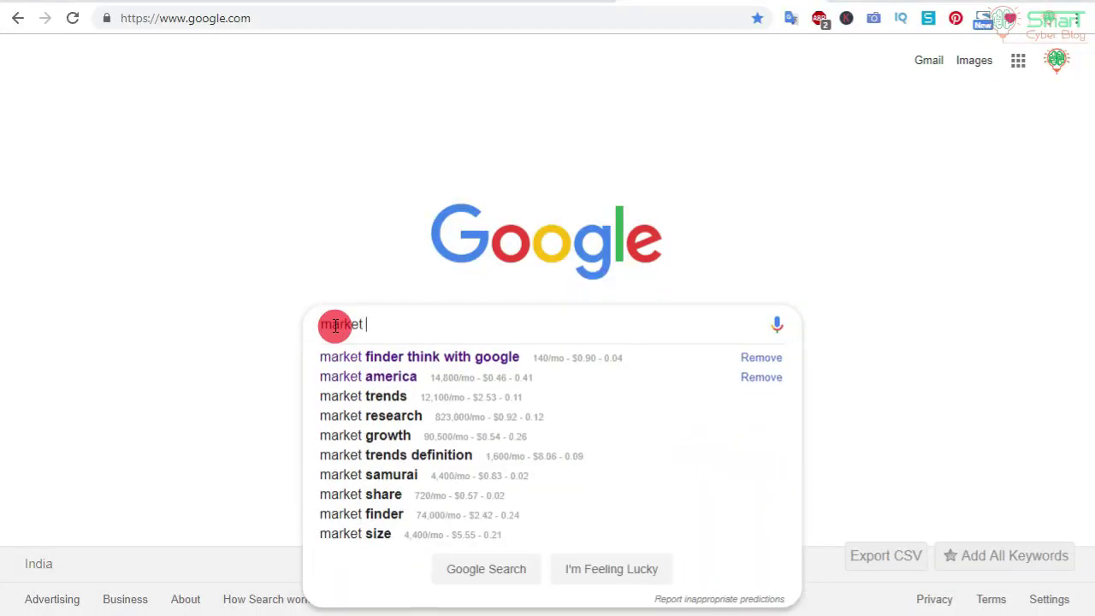
pyautogui.press('Down')
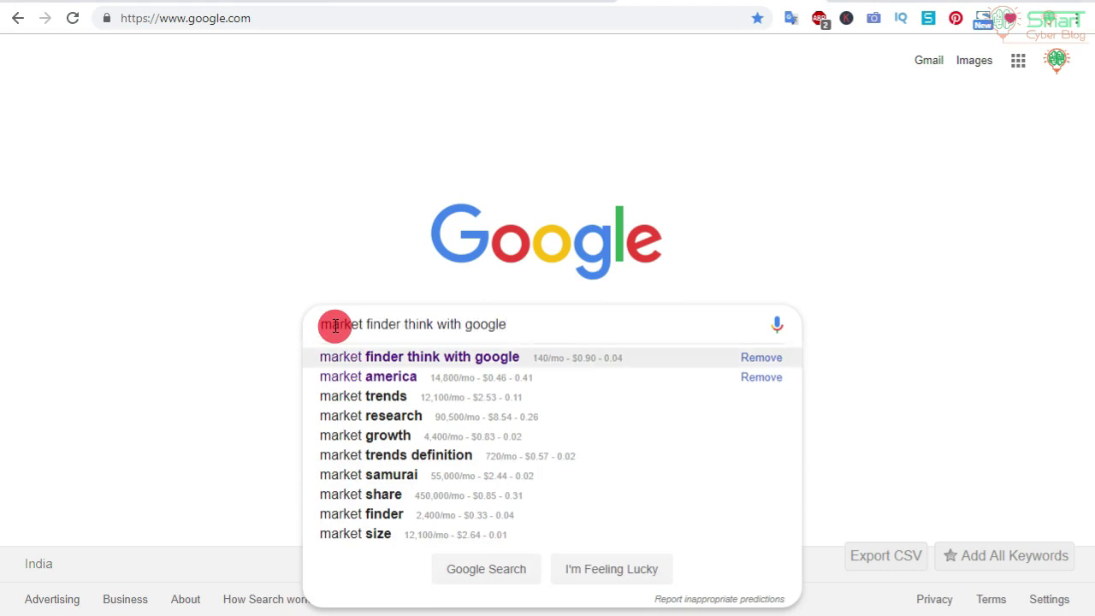
pyautogui.press('Return')
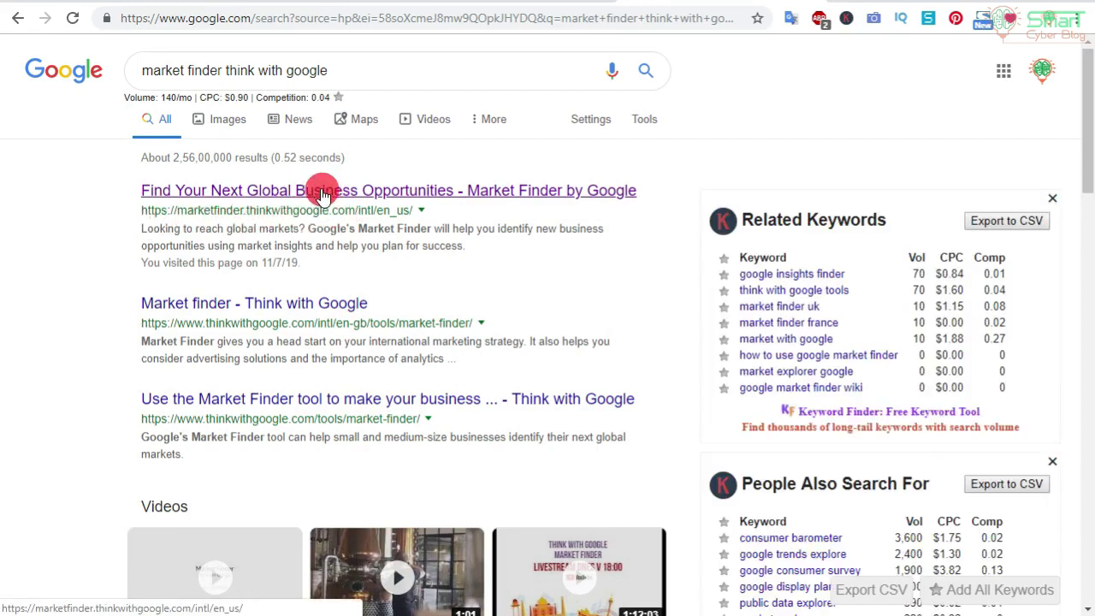
pyautogui.click(310, 194)
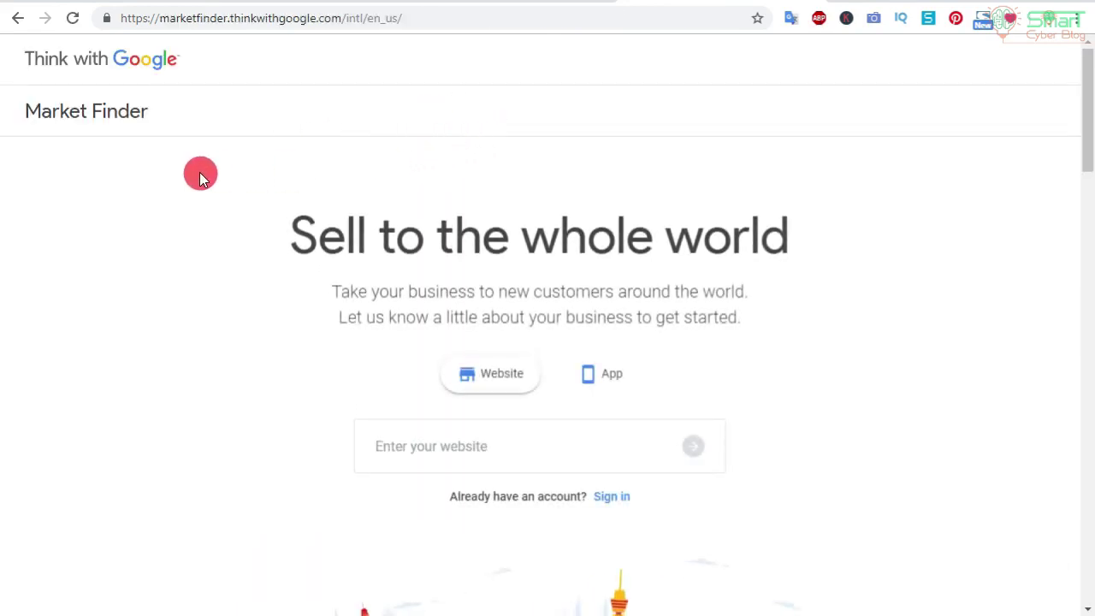
# Scroll the Market Finder 'Sell to the whole world' landing page down and back up.
pyautogui.scroll(-3, 217, 228)
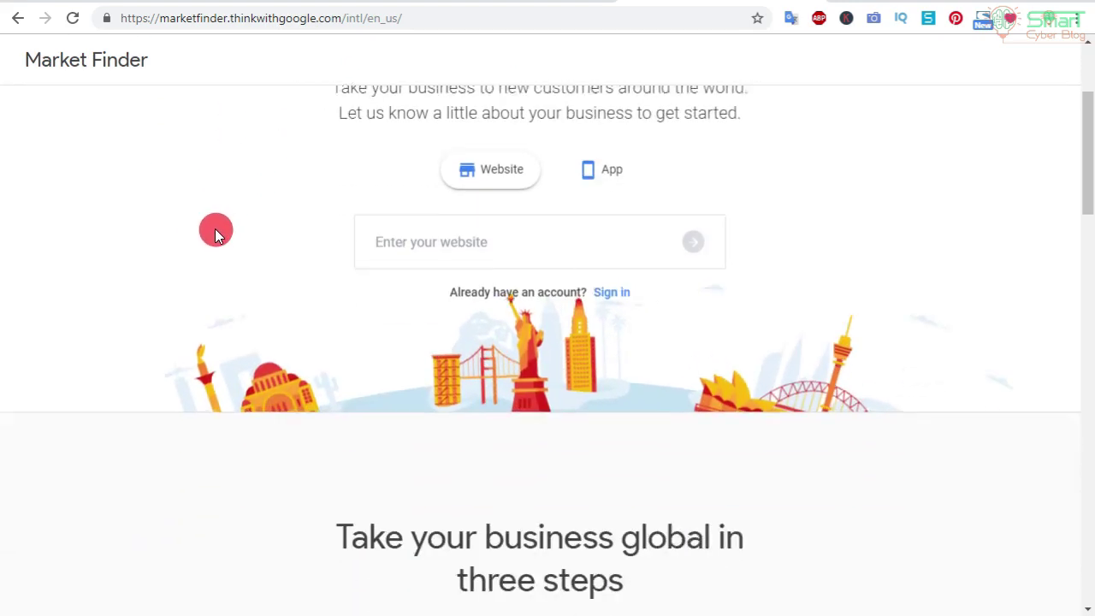
pyautogui.scroll(3, 214, 229)
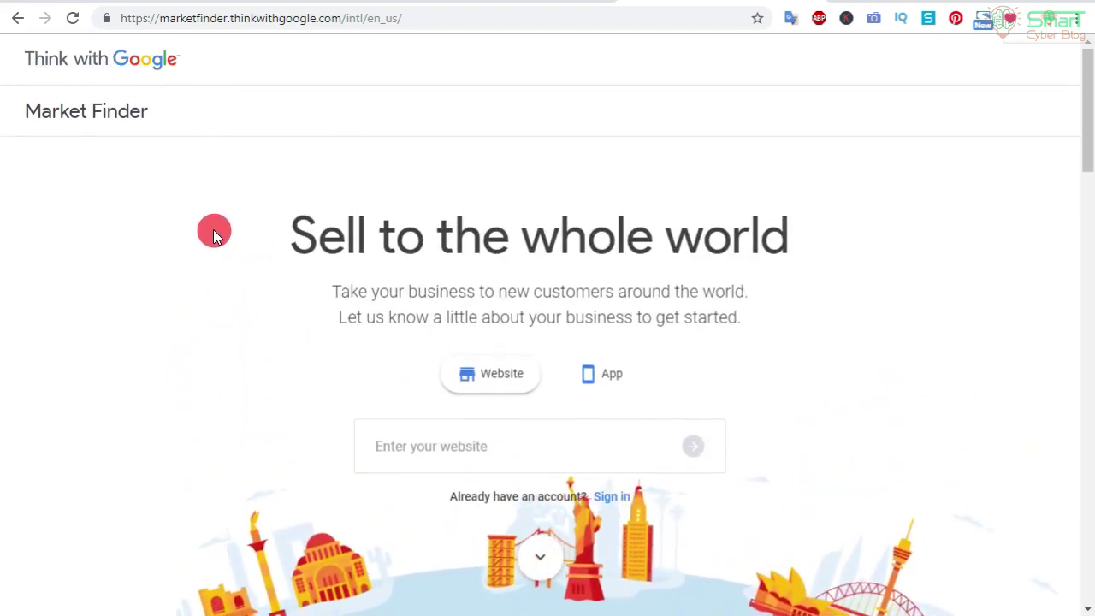